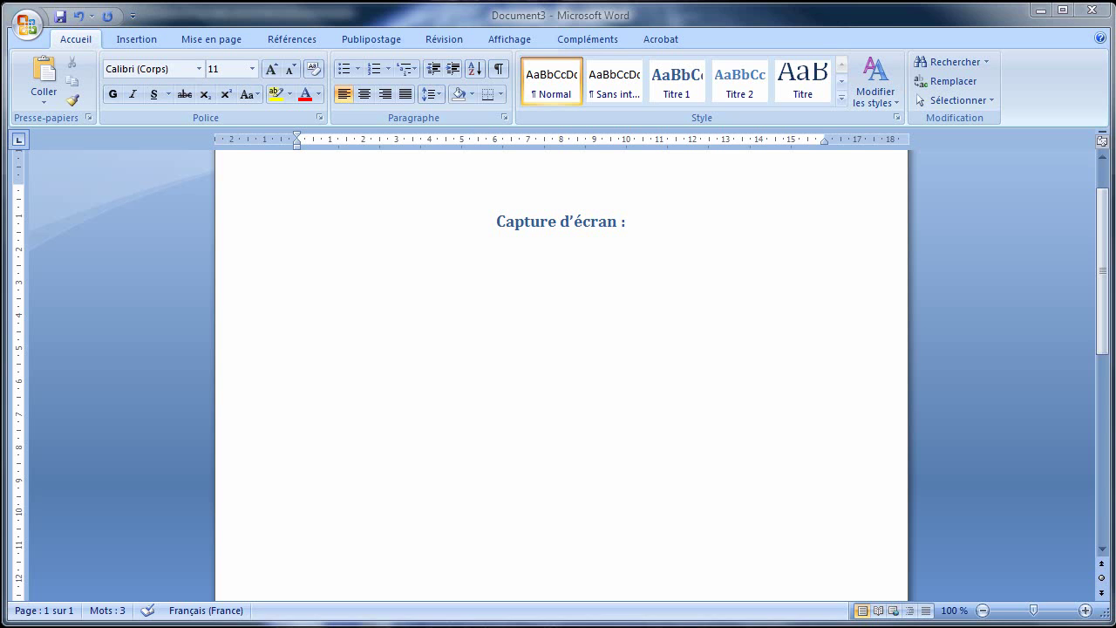
Step: Capture the CASHcomputer web page window as a screenshot and paste it into the Word document below the heading "Capture d'écran :"
drag(1104, 345, 1107, 298)
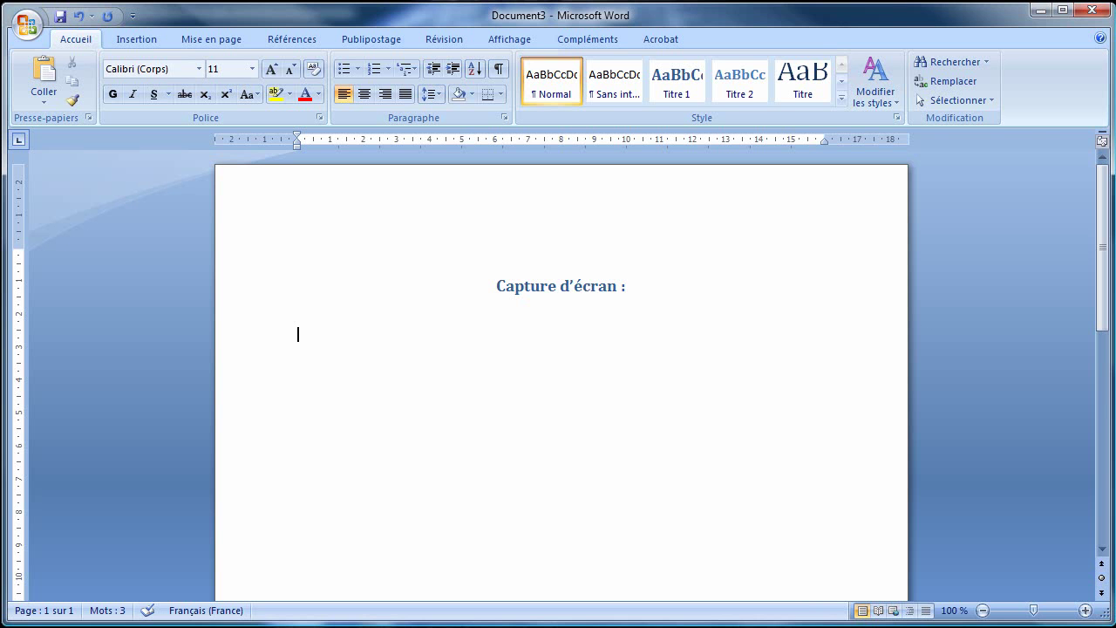
key(alt+Tab)
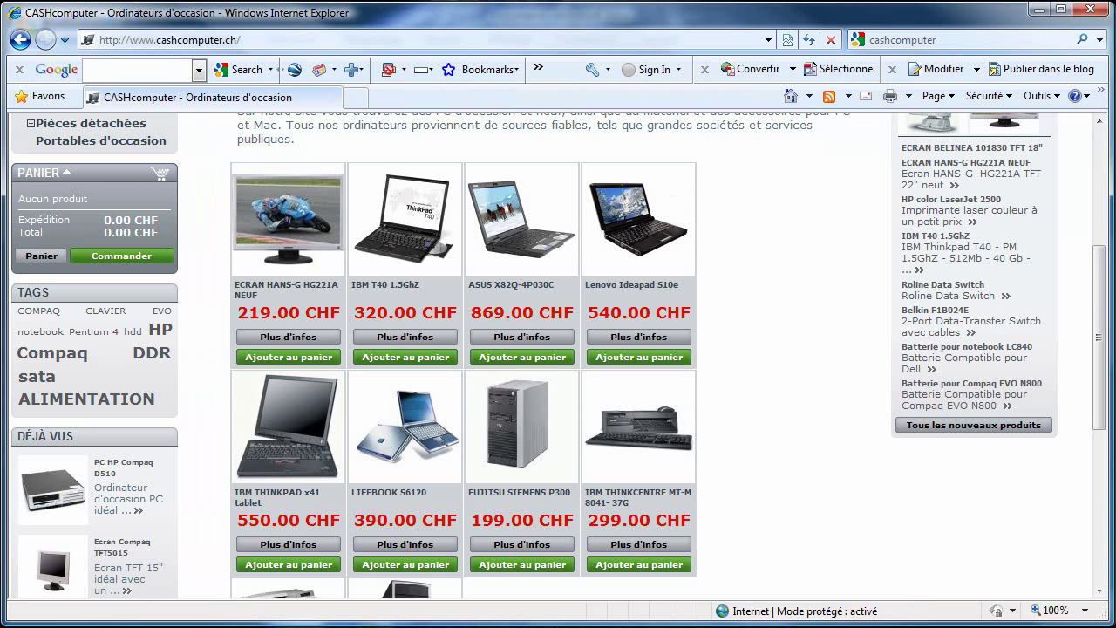
mouse_move(1099, 371)
mouse_down()
mouse_move(1099, 245)
mouse_move(1095, 374)
mouse_up()
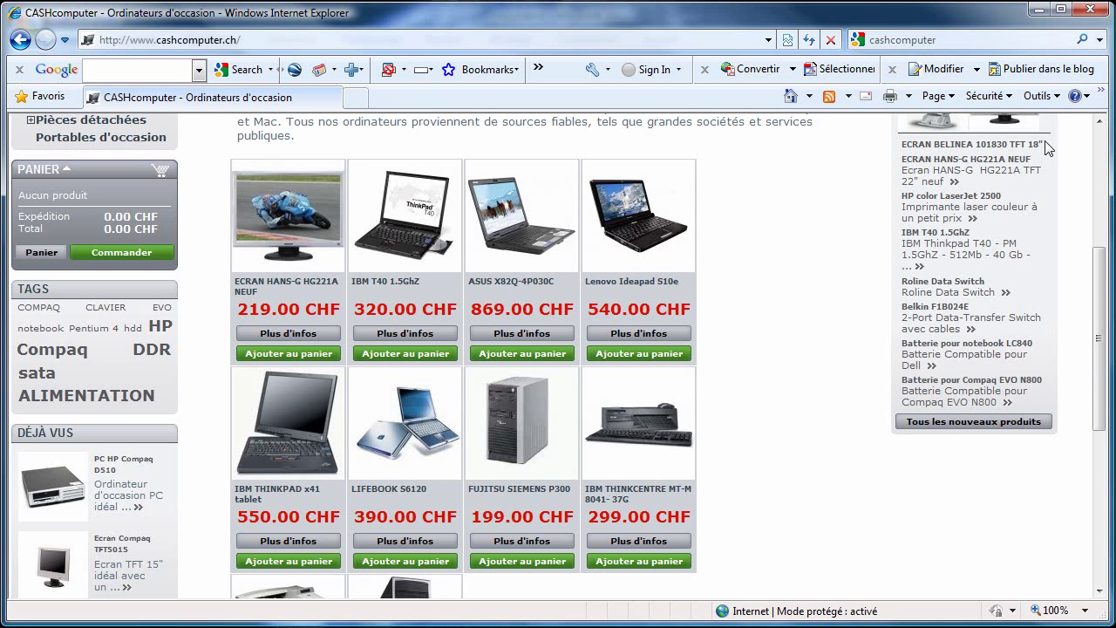
click(1041, 12)
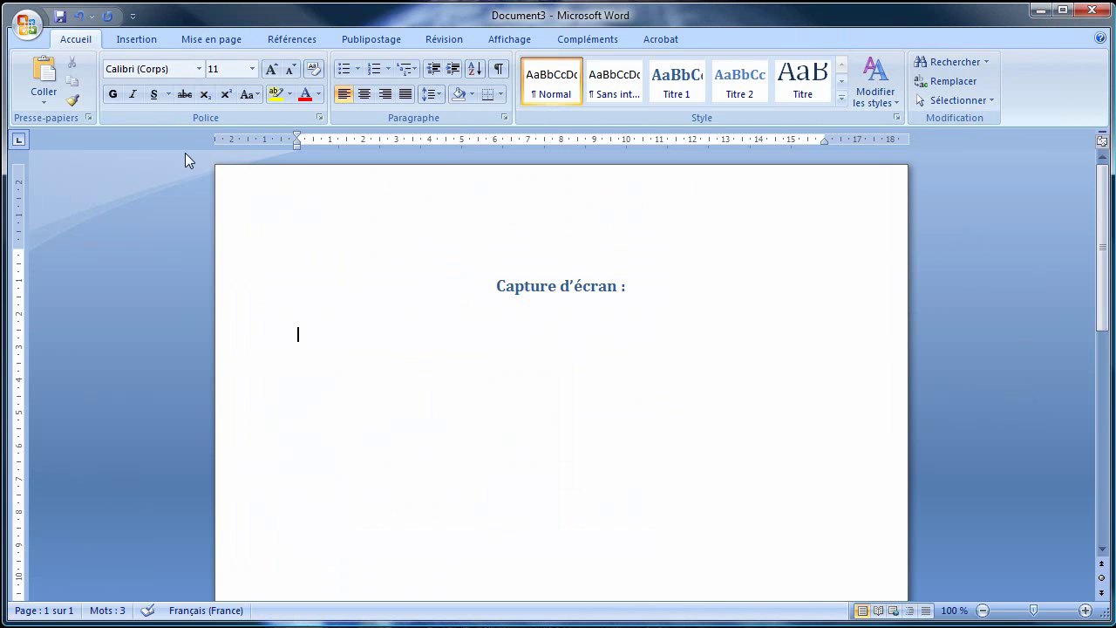
click(44, 78)
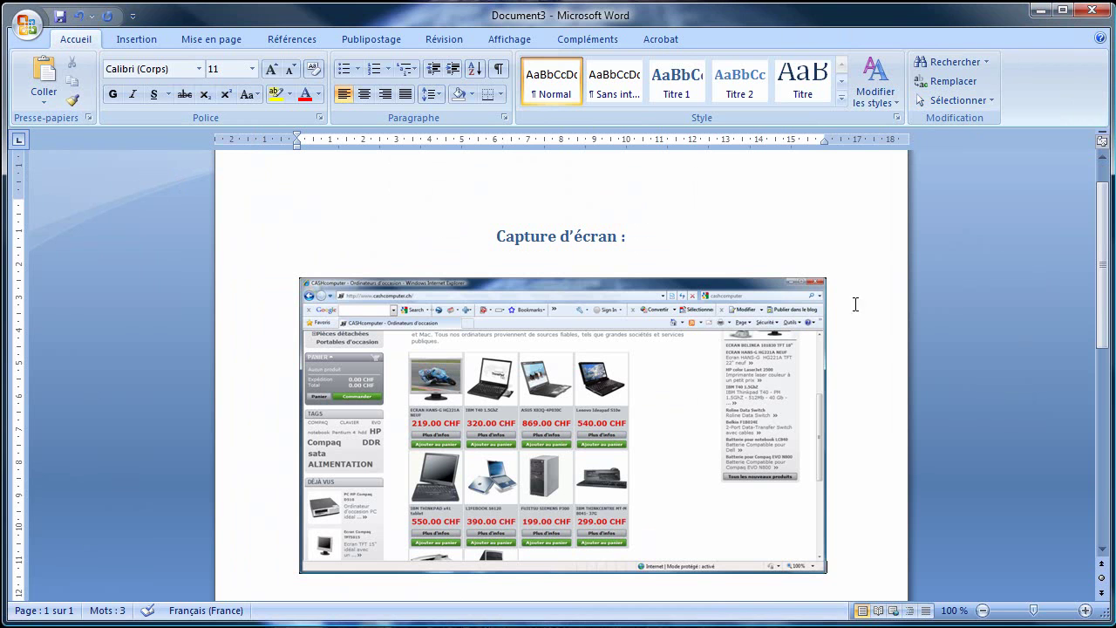
Step: Crop the pasted screenshot to the two full rows of eight products, about 6,03 cm high by 6,88 cm wide
click(678, 461)
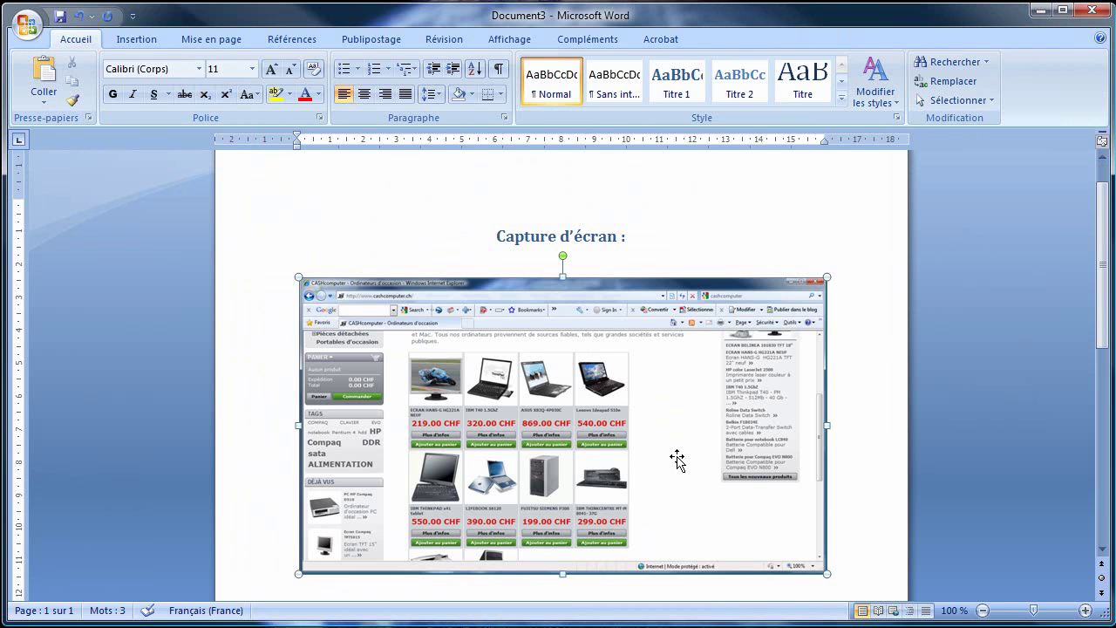
scroll(887, 428, down, 1)
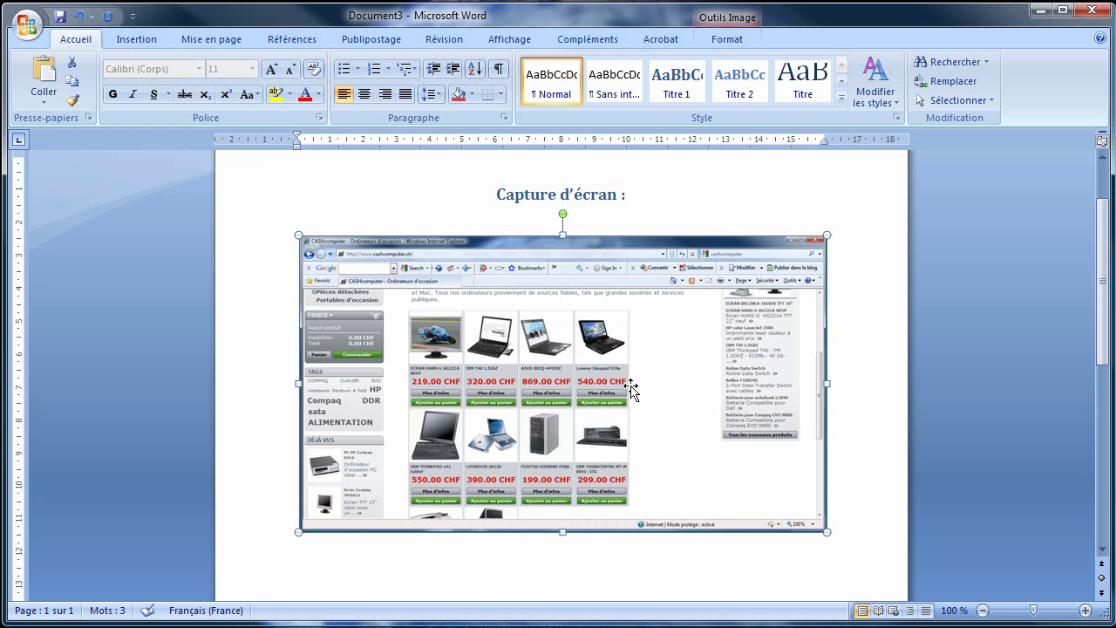
double_click(683, 395)
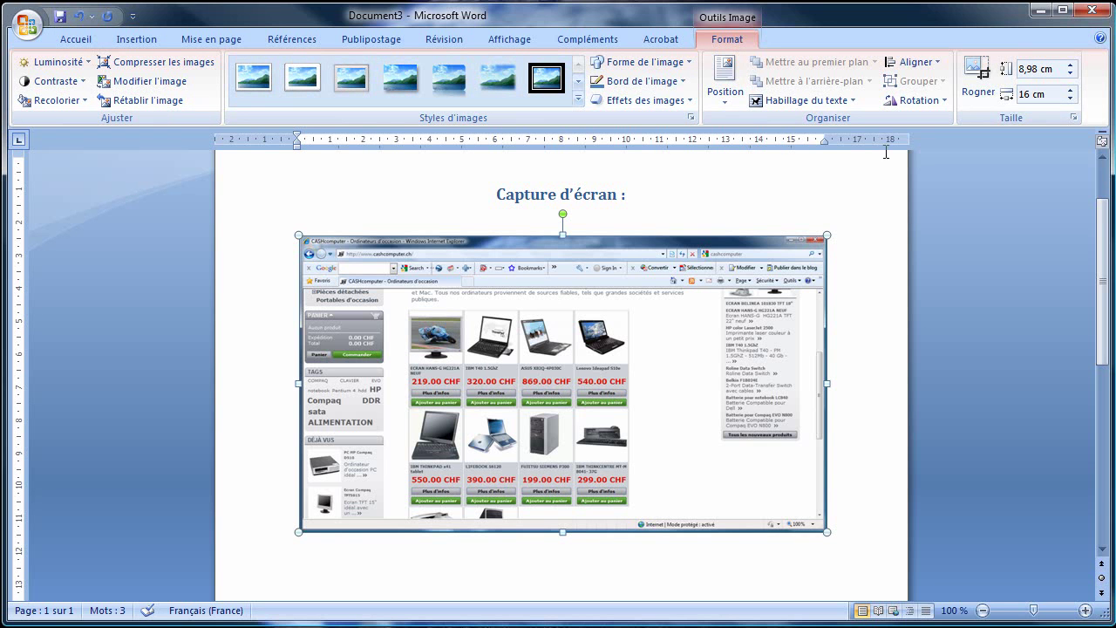
click(983, 77)
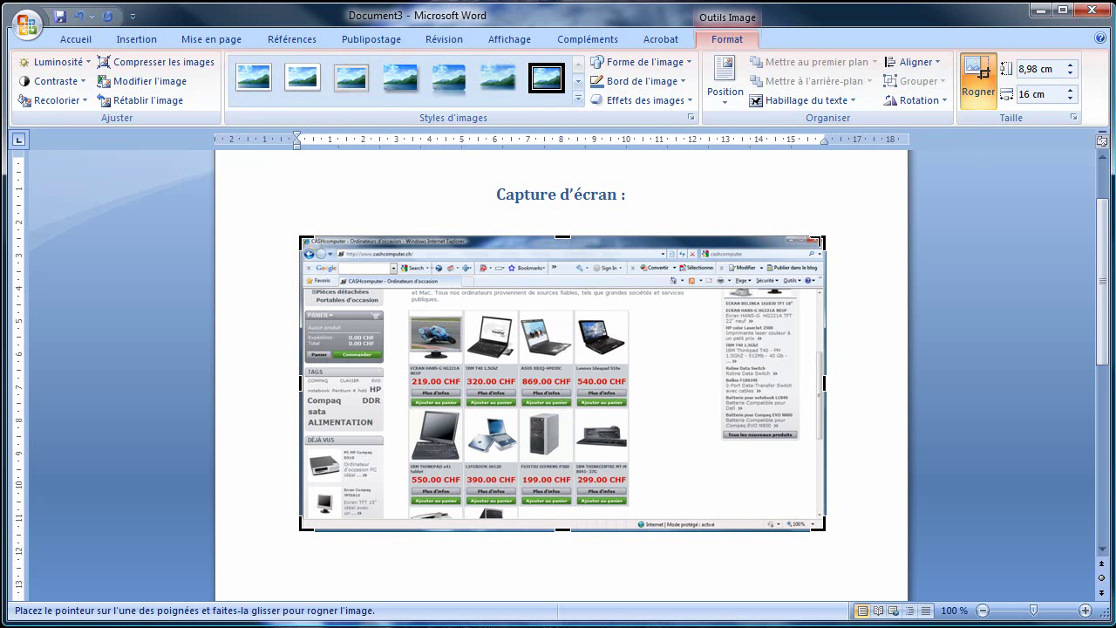
drag(820, 240, 633, 305)
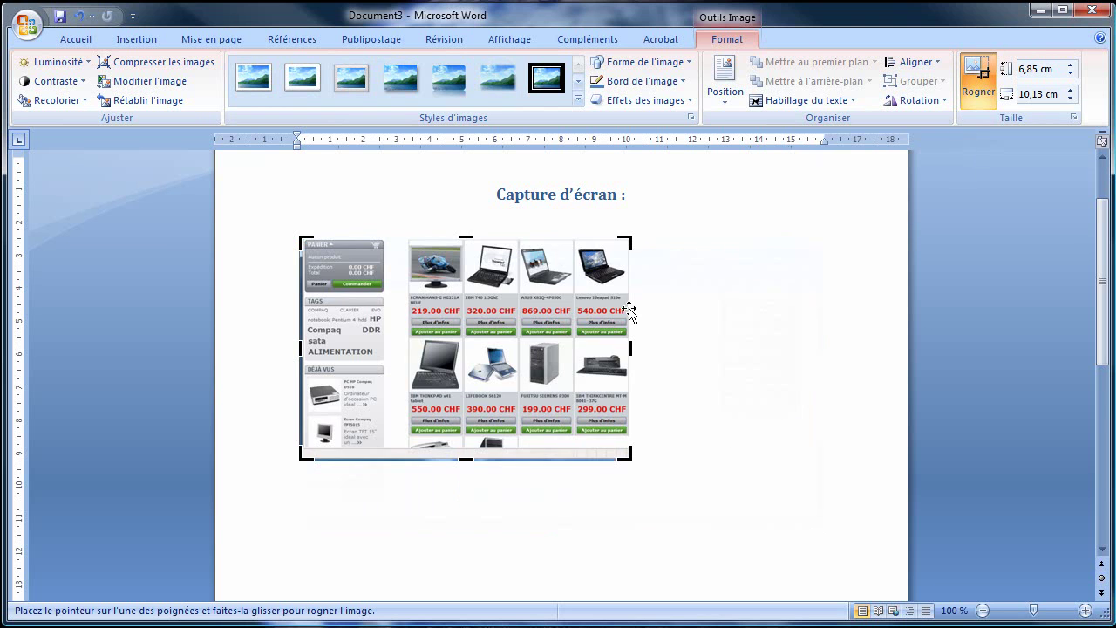
drag(304, 454, 409, 433)
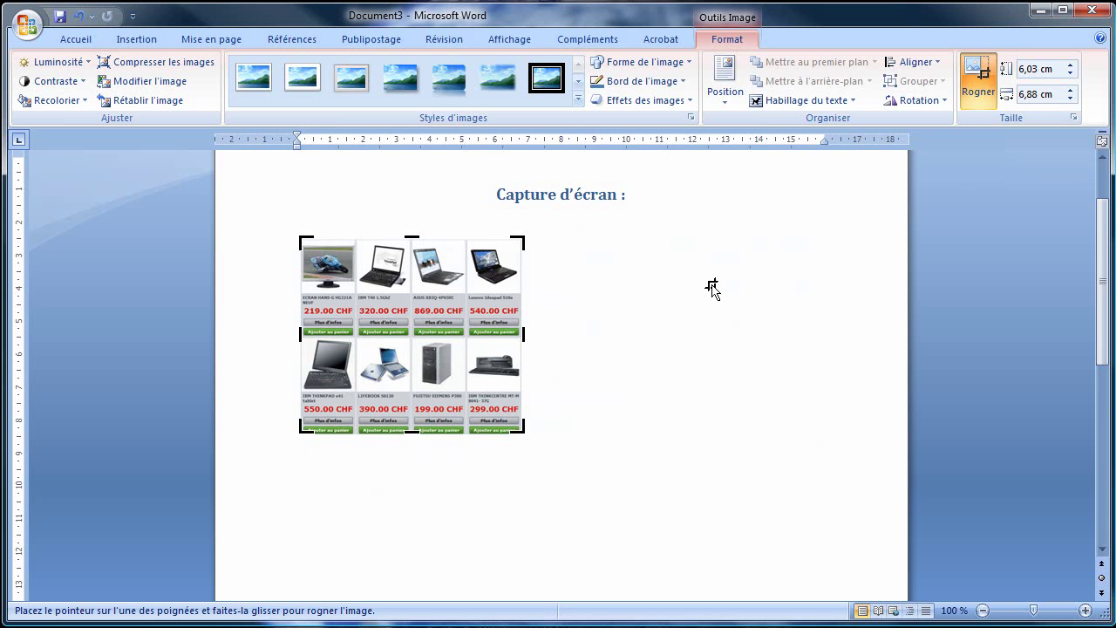
click(635, 315)
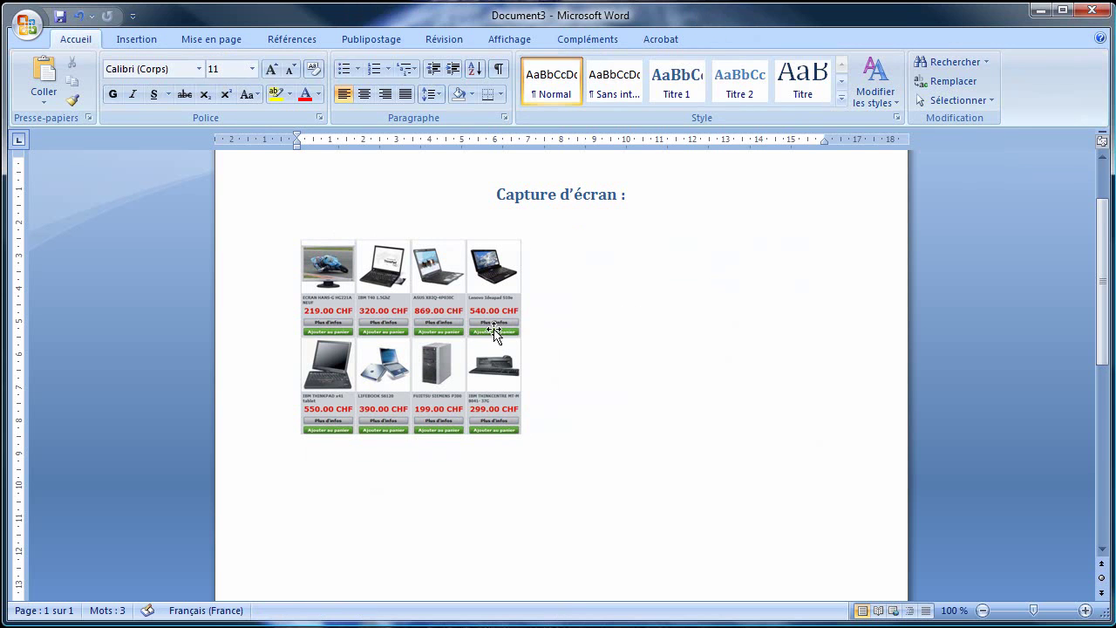
Step: Enlarge the cropped product image proportionally to about 13 cm wide
click(469, 328)
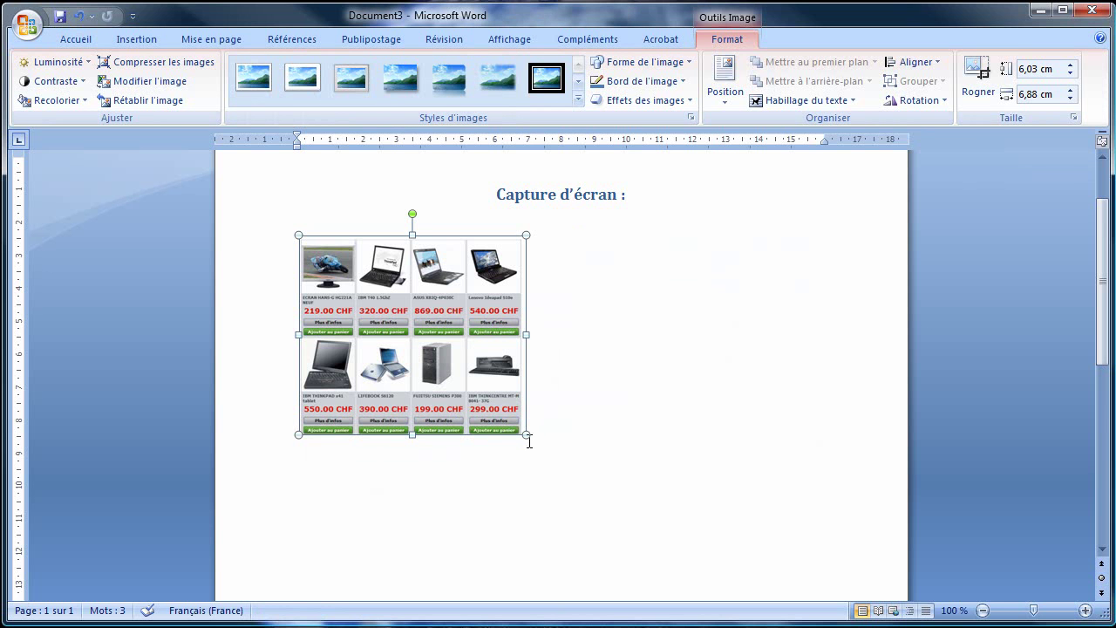
drag(526, 434, 737, 574)
click(800, 462)
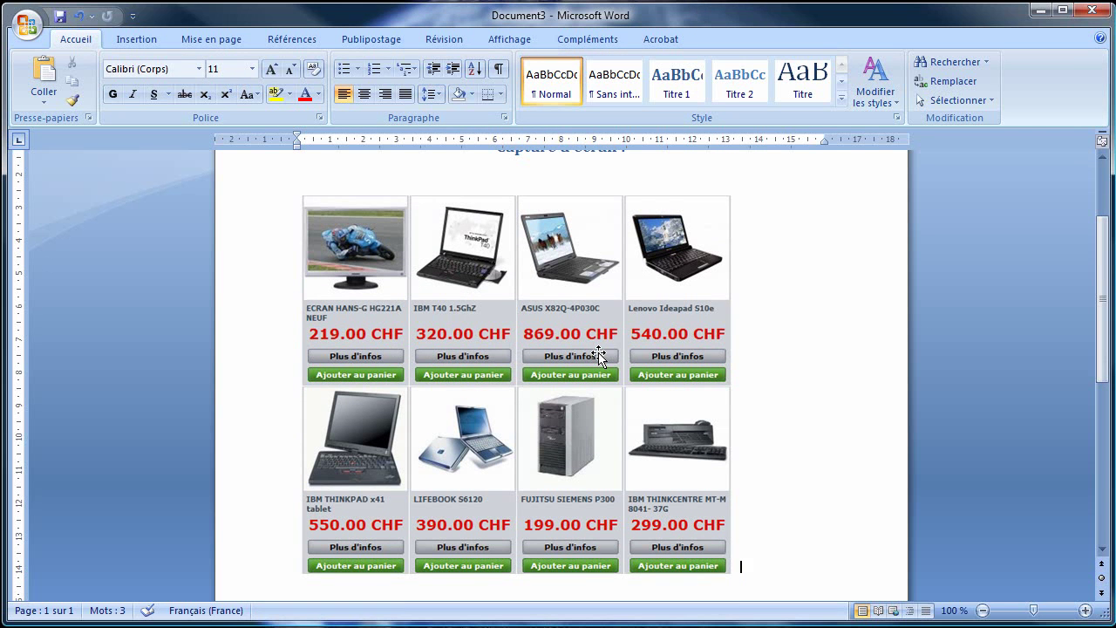
scroll(782, 323, up, 1)
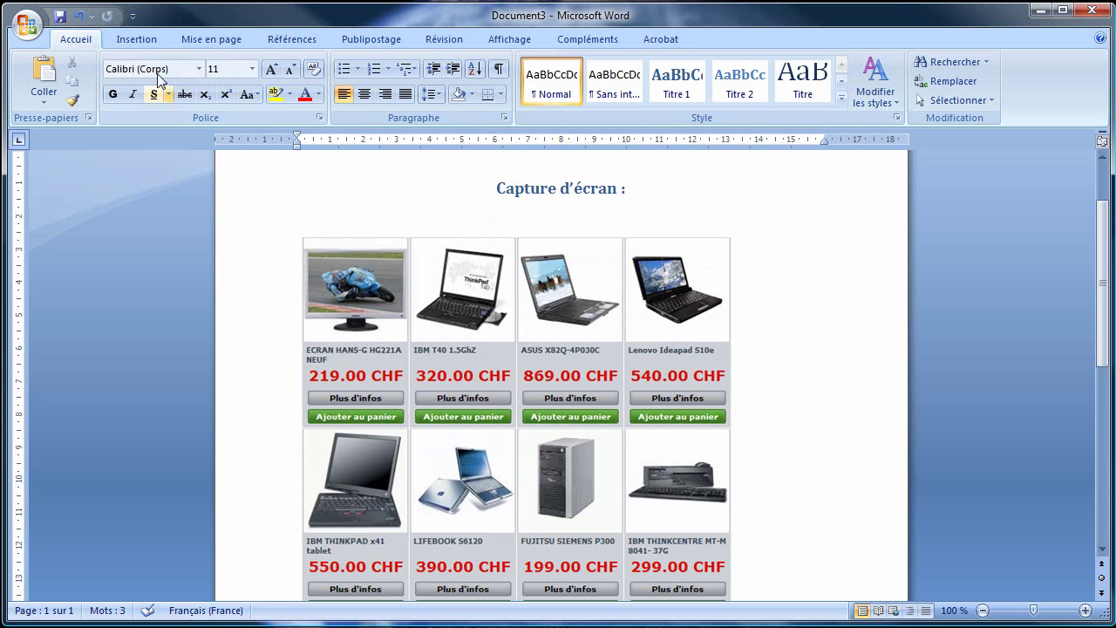
Step: Draw an ellipse about 6,67 cm high and 4,6 cm wide over the ECRAN HANS-G HG221A product
click(139, 41)
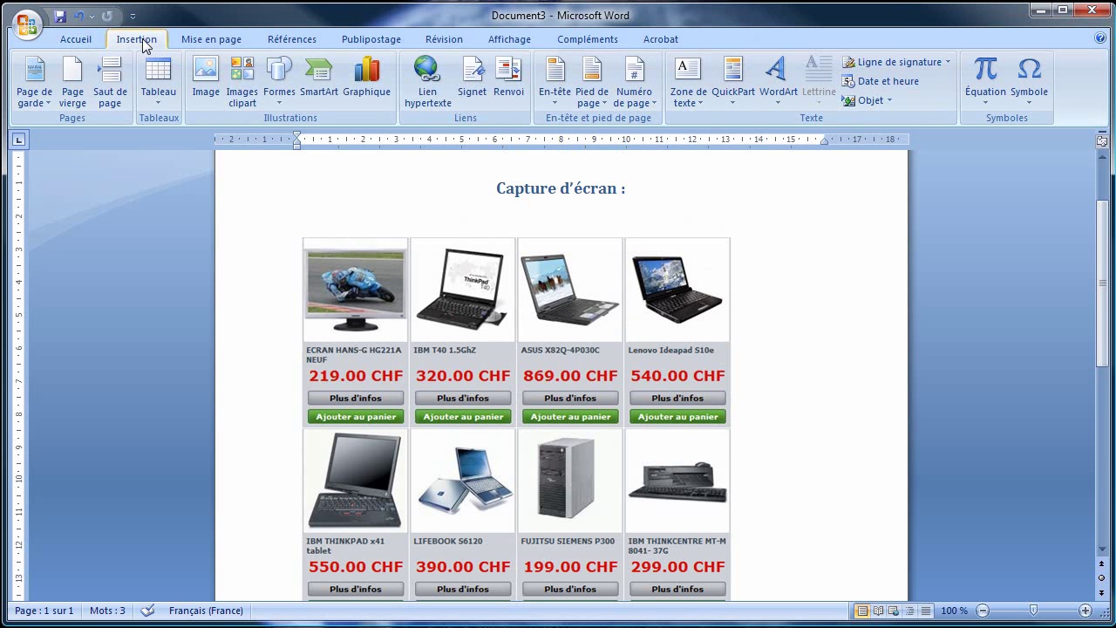
click(279, 80)
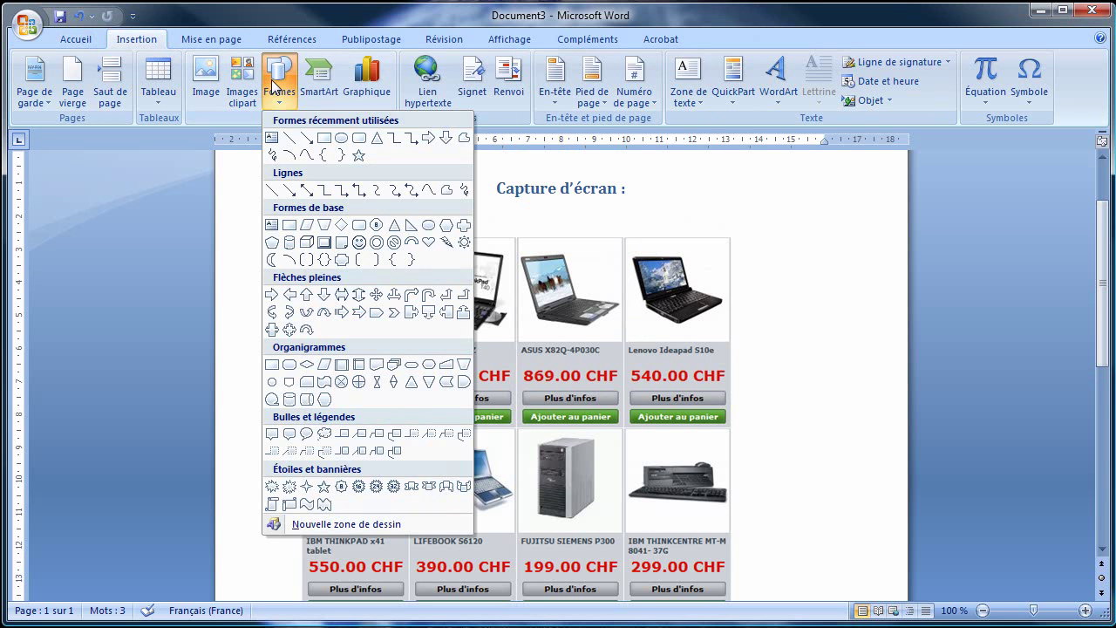
click(336, 139)
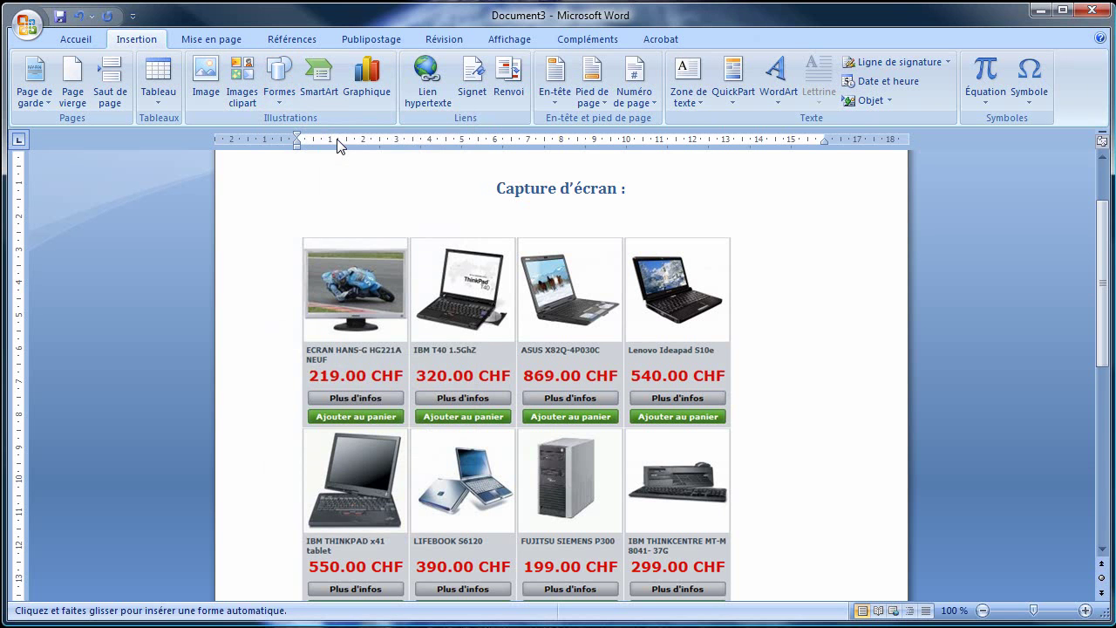
drag(288, 216, 440, 439)
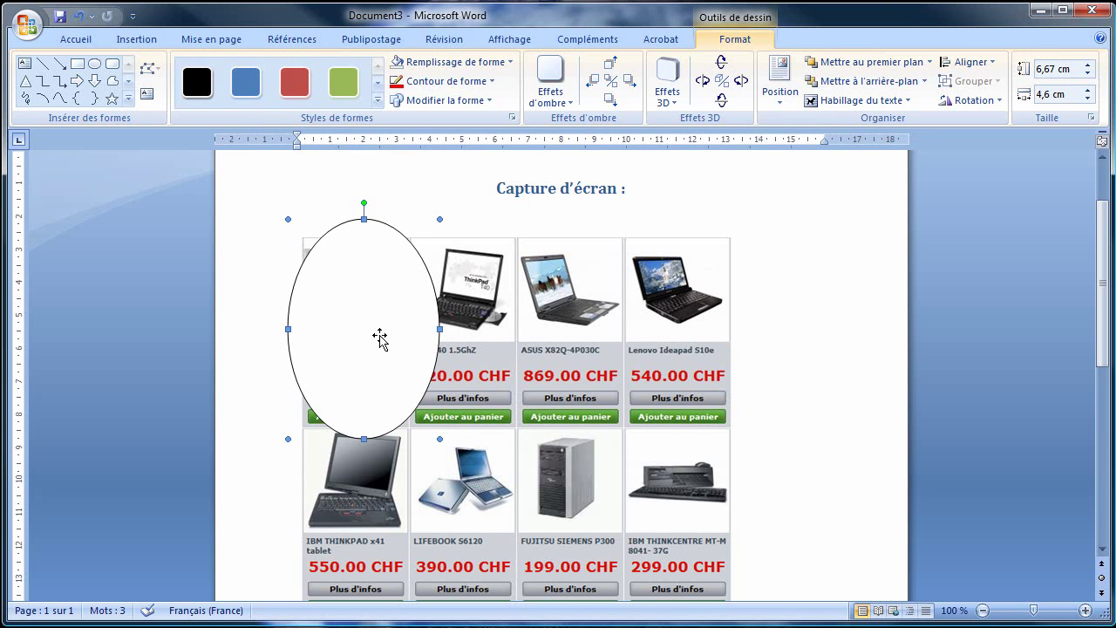
Step: Remove the ellipse's fill and shift it slightly up and left so that it surrounds the HANS-G monitor
click(449, 62)
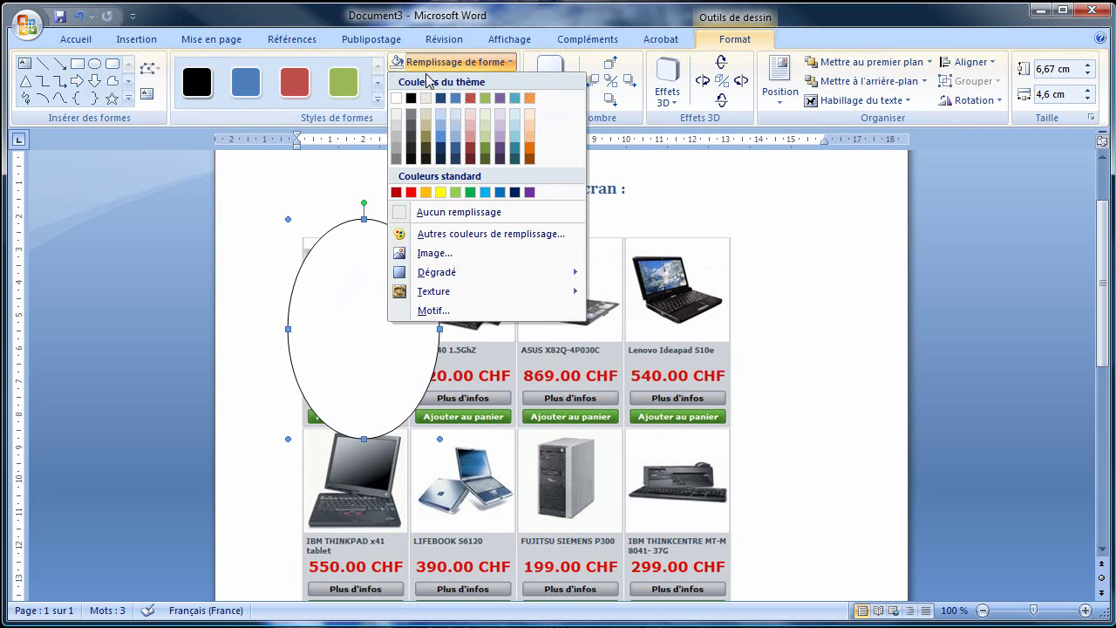
click(451, 215)
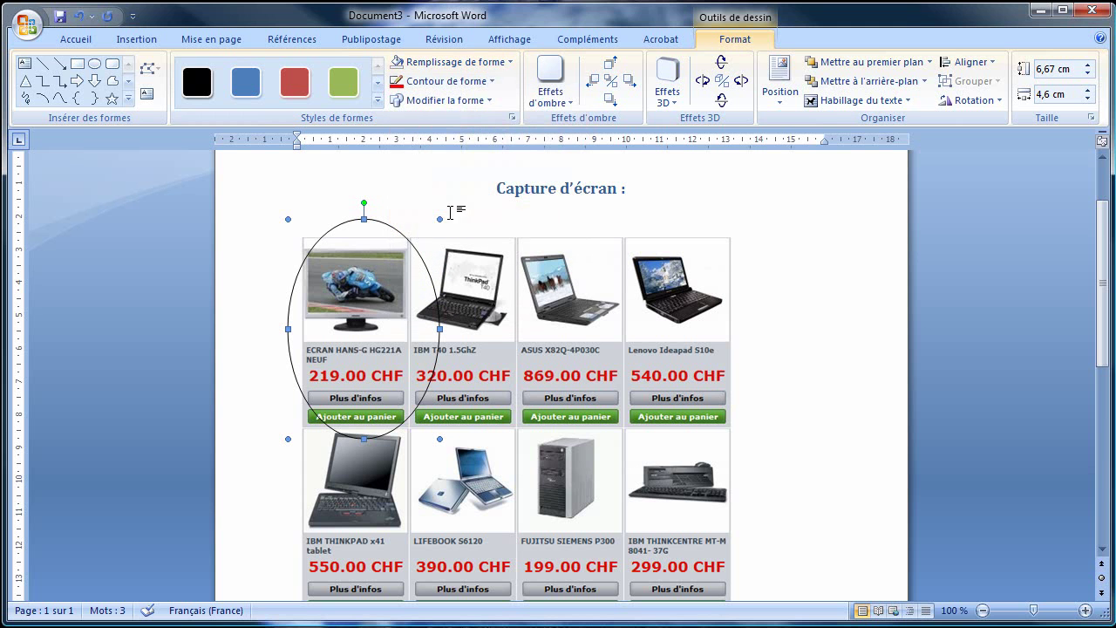
click(385, 274)
click(370, 220)
drag(378, 223, 369, 210)
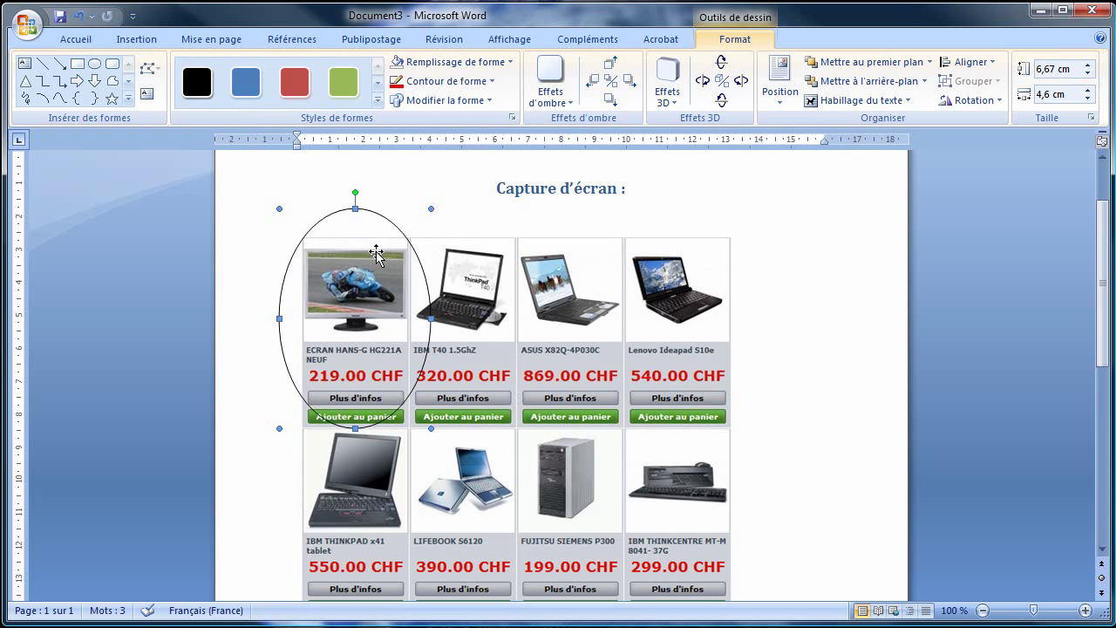
Step: Give the ellipse a standard red outline with a thickness of 2¼ pt
click(431, 84)
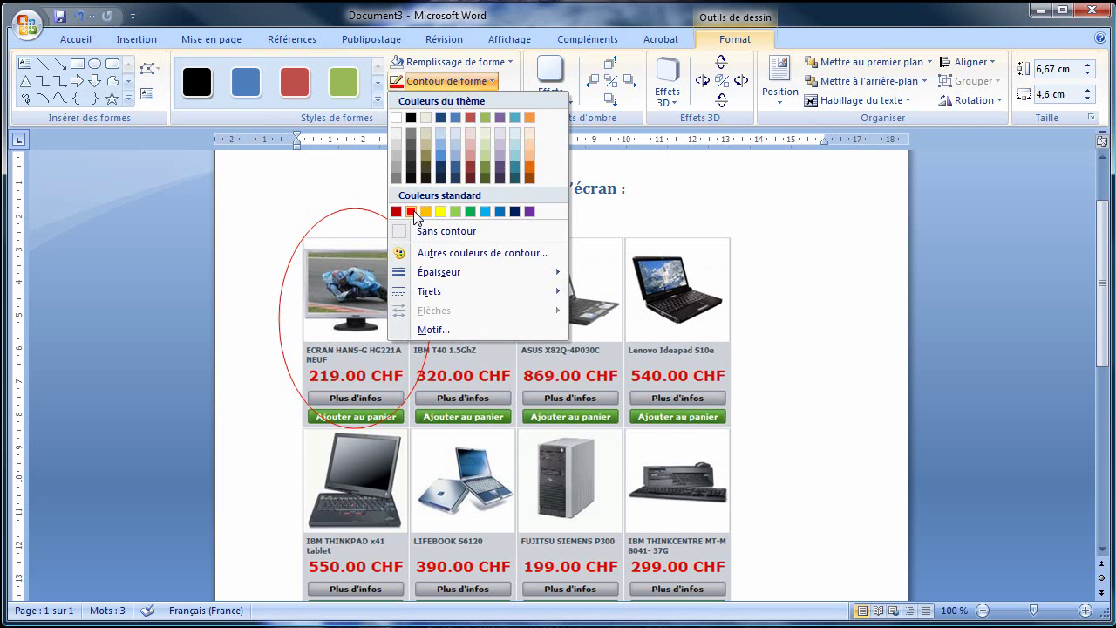
click(413, 212)
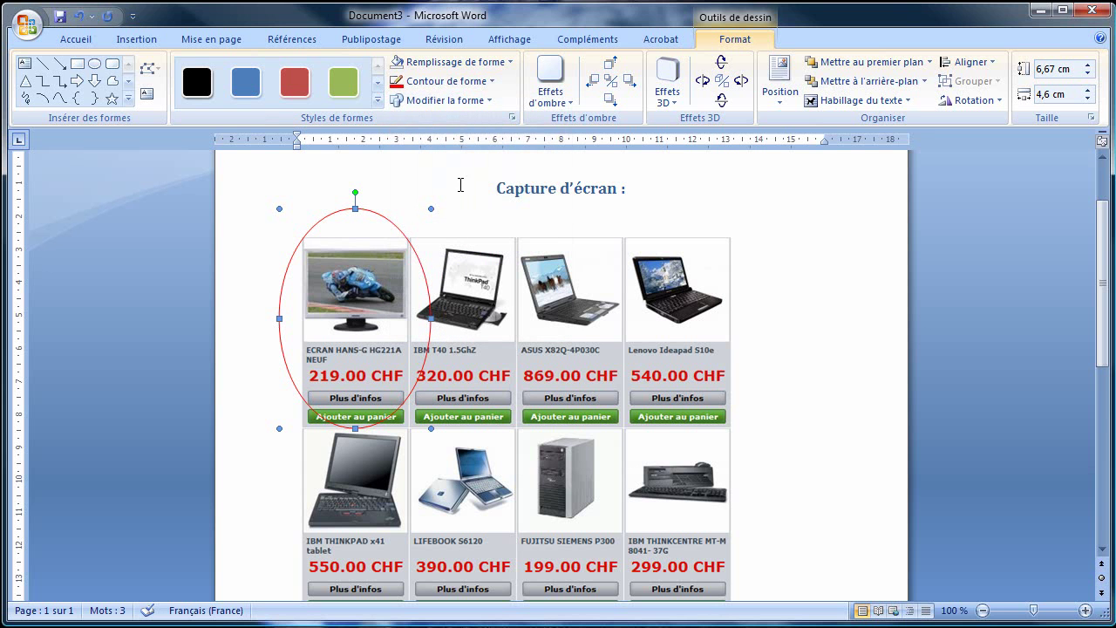
click(444, 81)
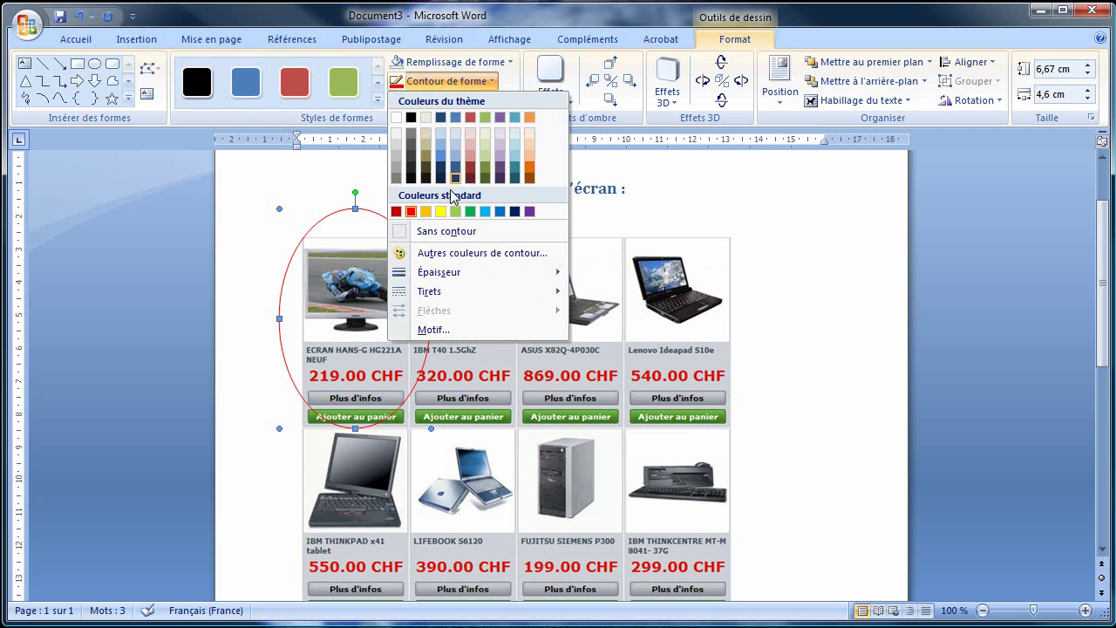
mouse_move(443, 274)
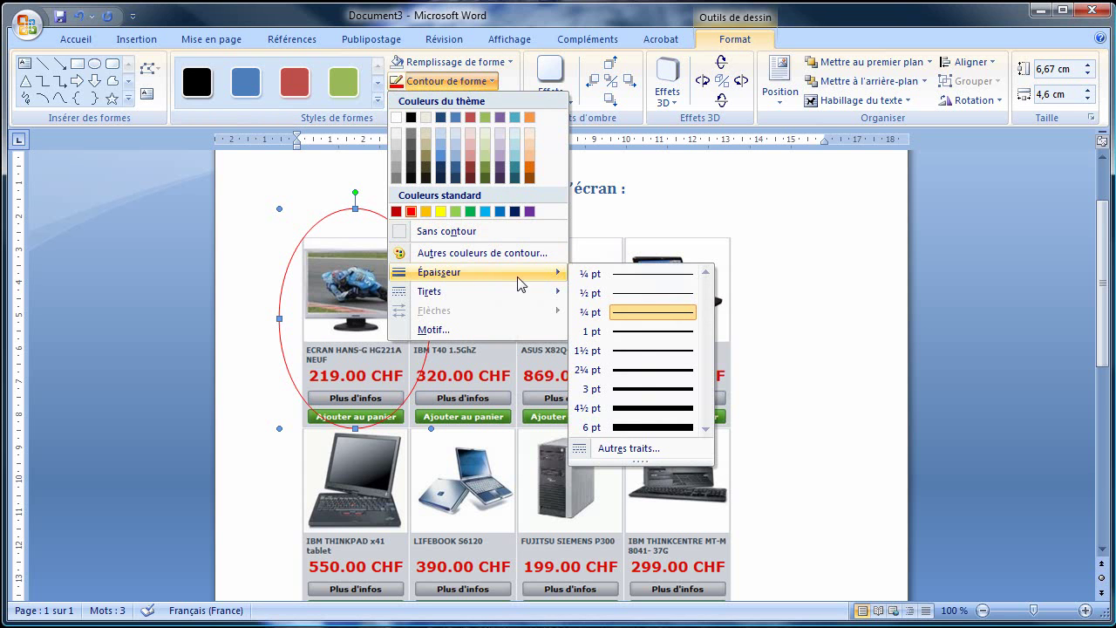
click(633, 371)
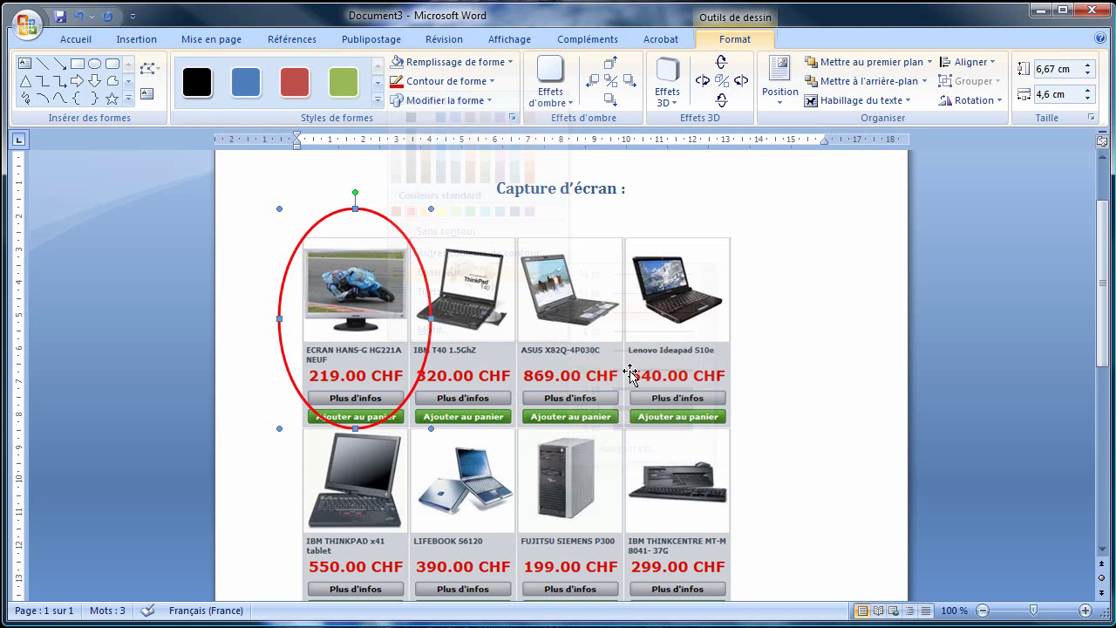
click(813, 238)
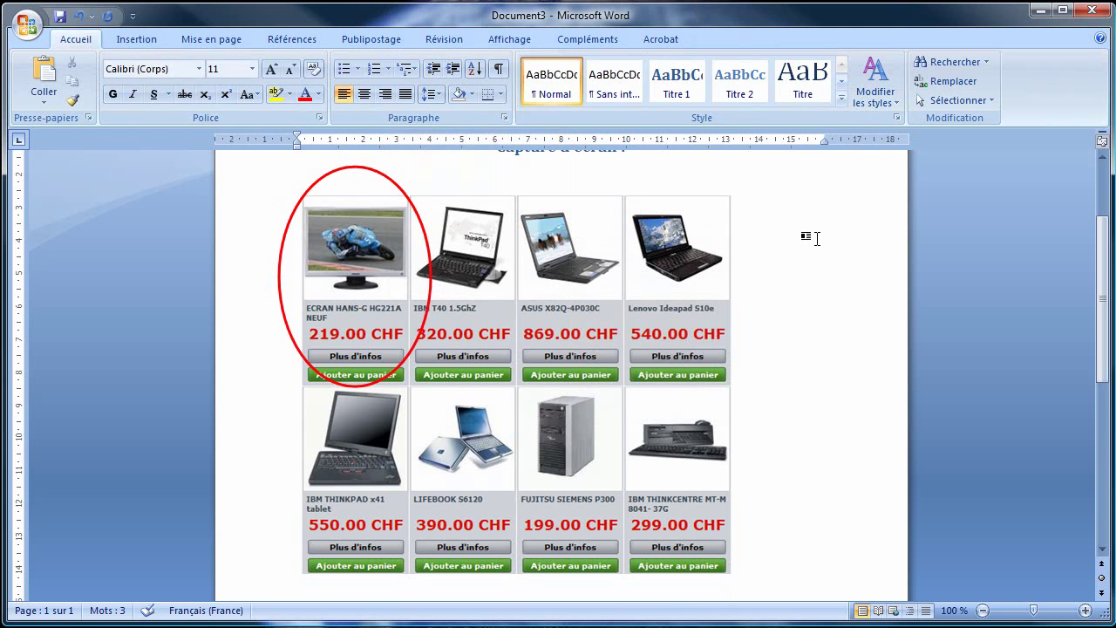
Step: Center the product image horizontally on the page
click(706, 288)
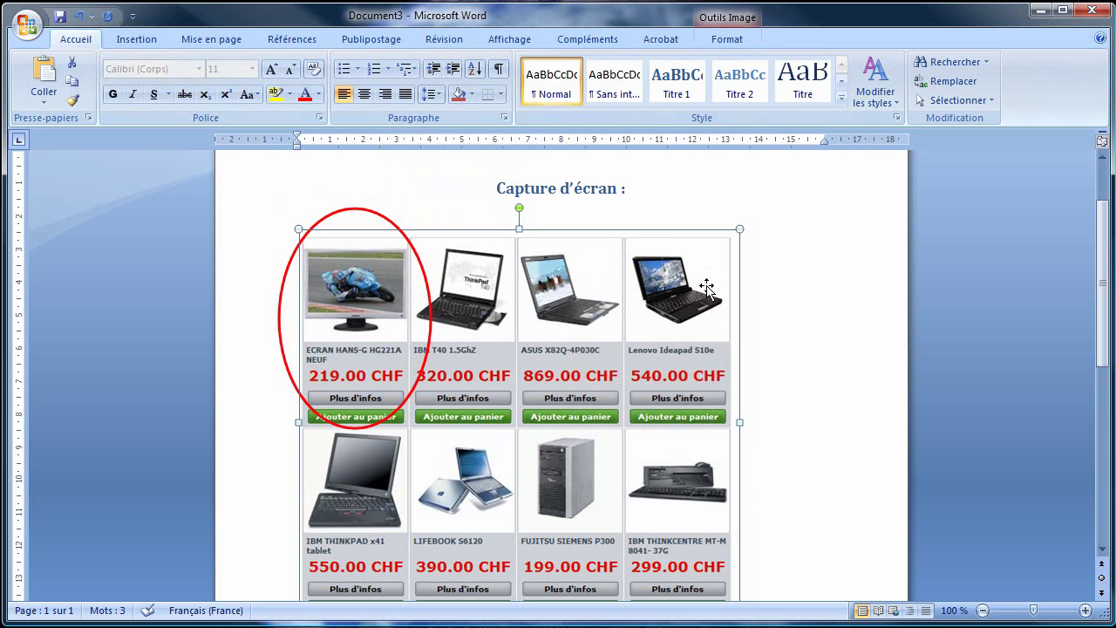
click(346, 211)
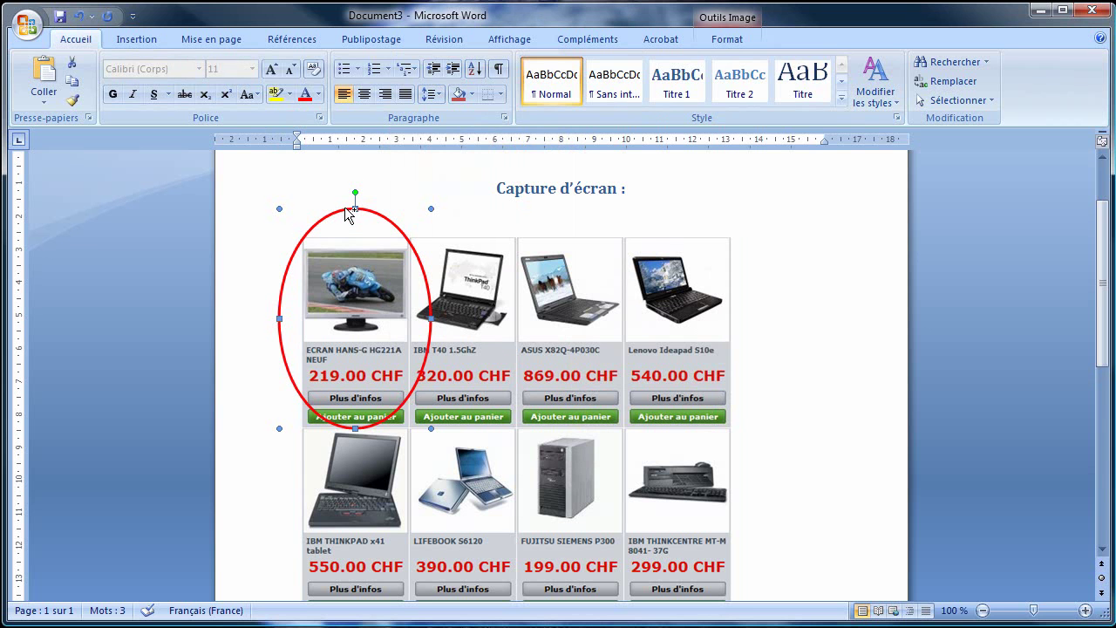
click(494, 243)
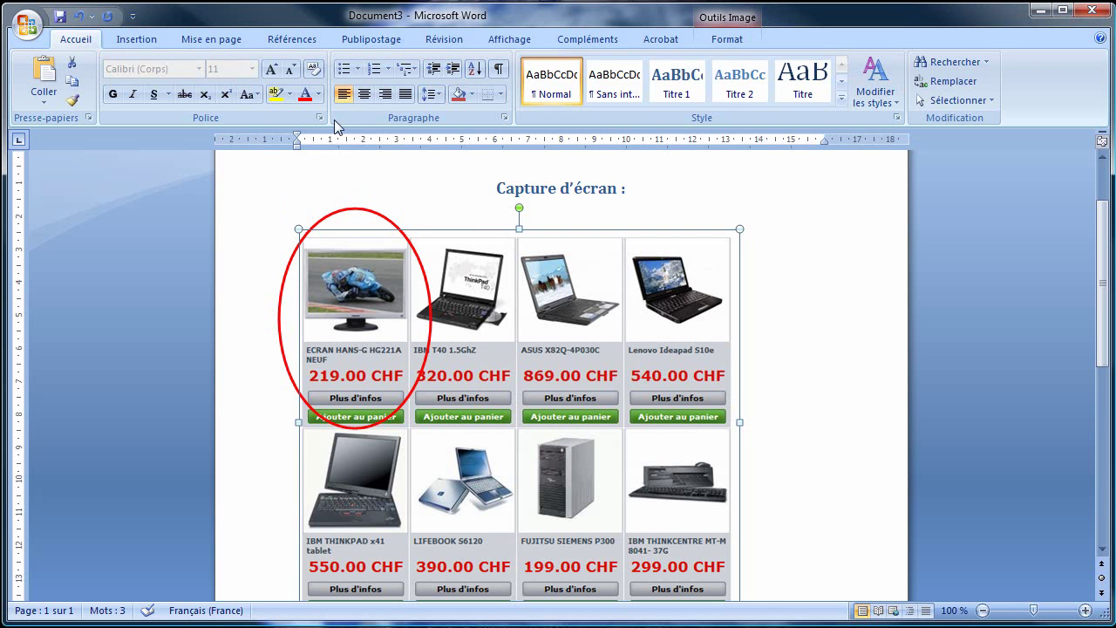
click(363, 94)
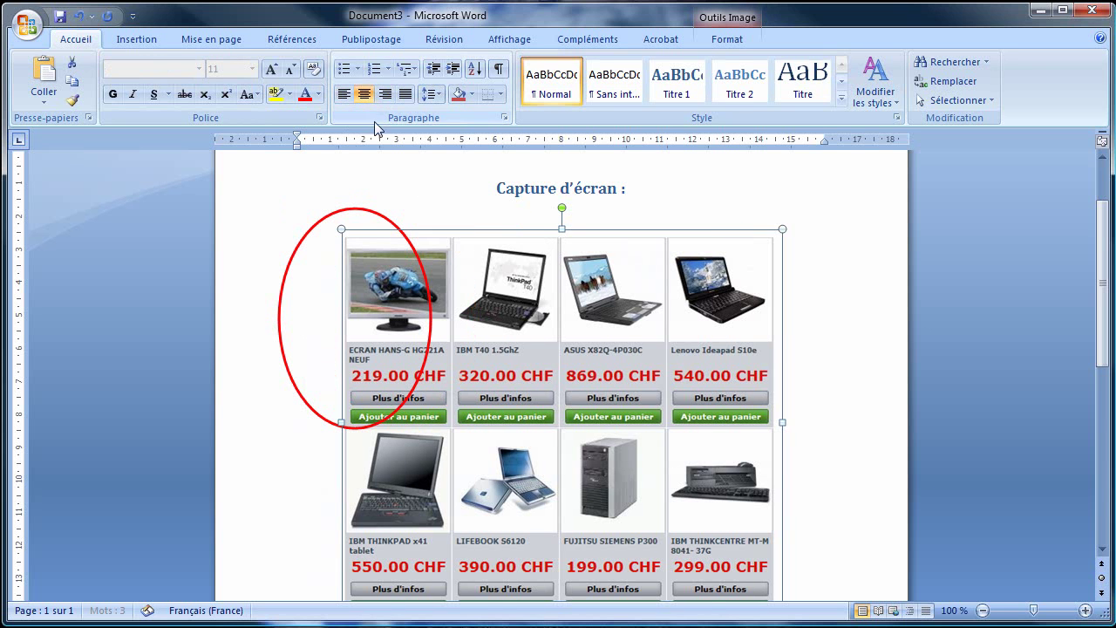
Step: Move the red ellipse to the right so that it encircles the HANS-G monitor in the centered image
click(376, 214)
drag(377, 213, 415, 213)
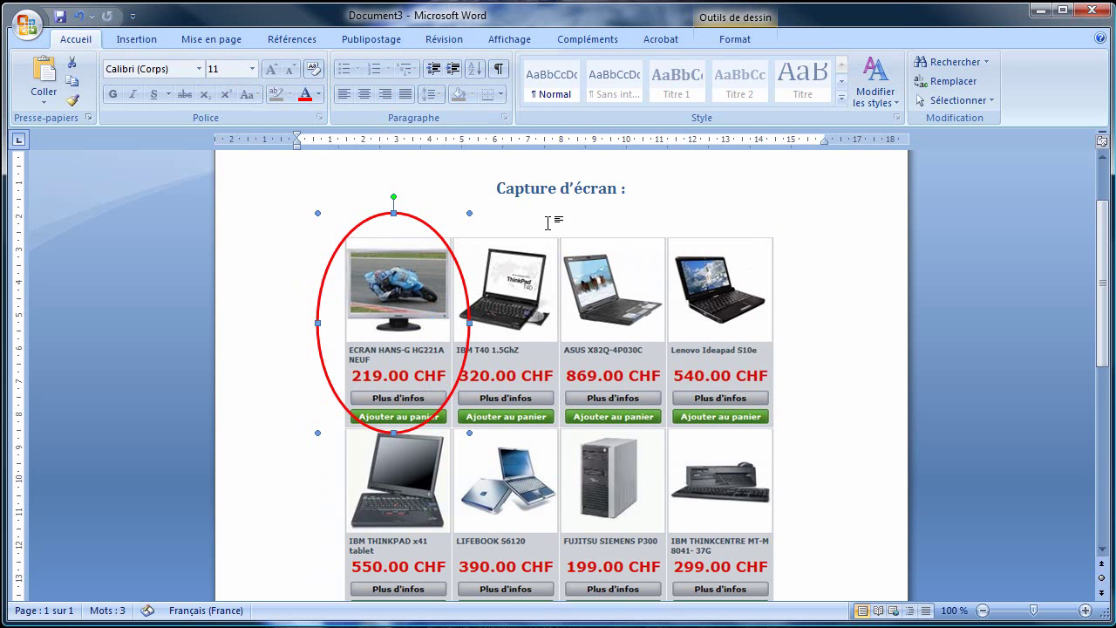
click(865, 259)
scroll(876, 271, up, 2)
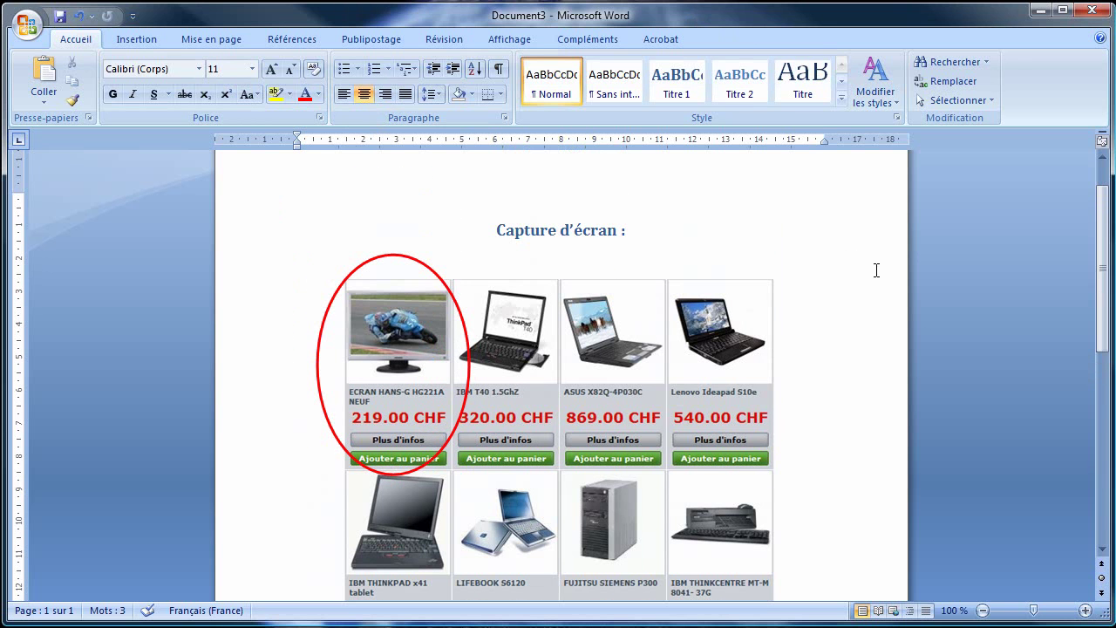
scroll(876, 270, down, 1)
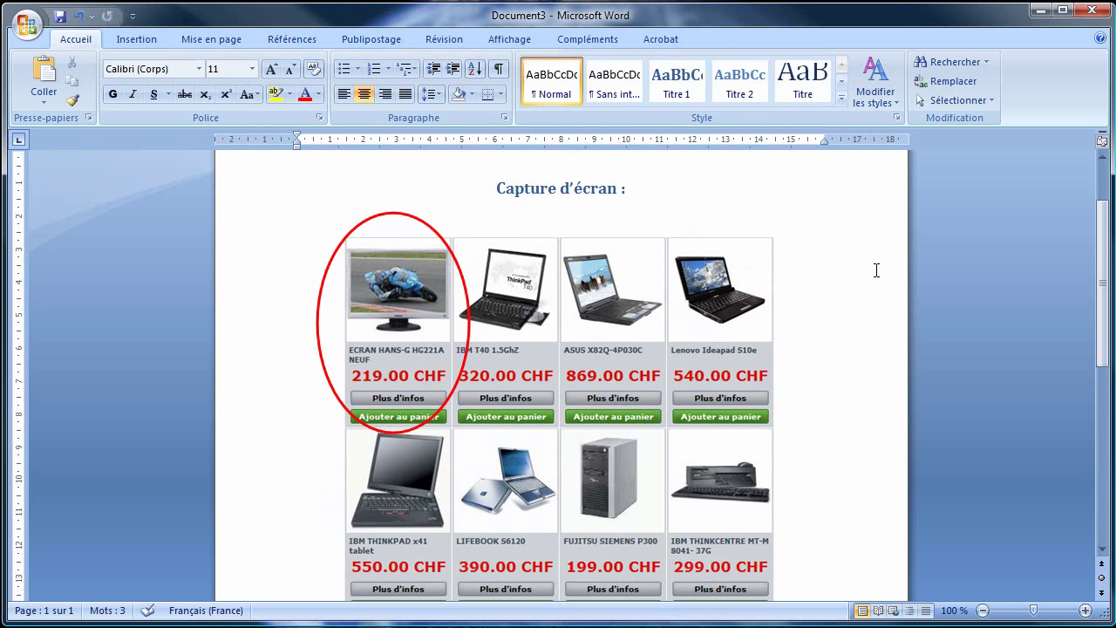
scroll(876, 271, down, 1)
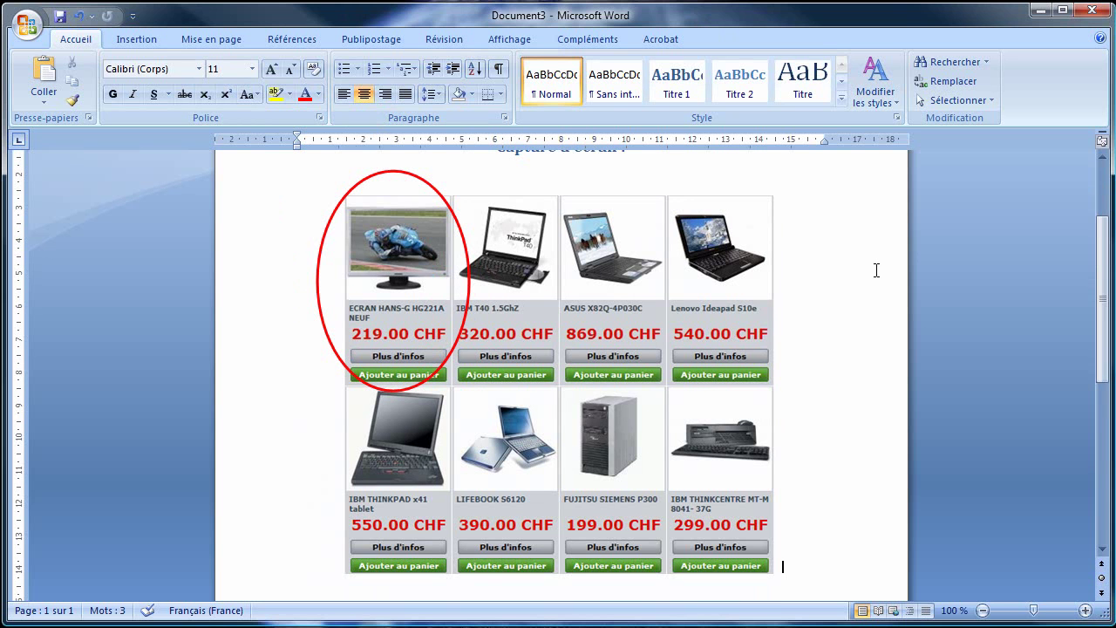